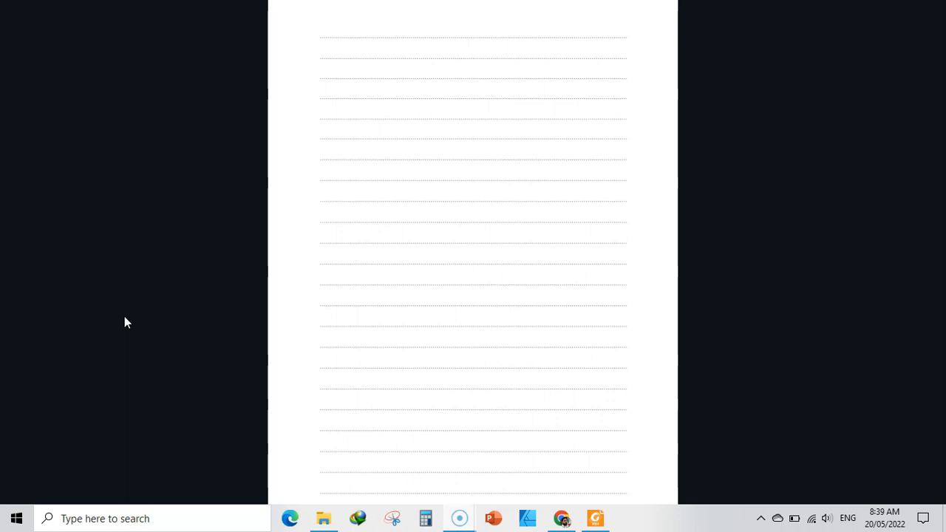
# Leave the full-screen preview and return to the start of the lined page in the editor.
pyautogui.click(124, 317)
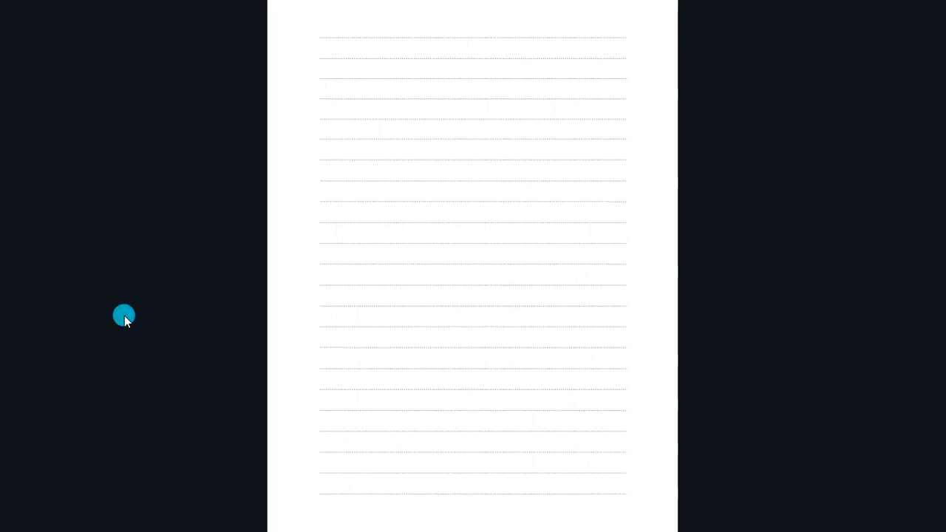
pyautogui.press('Escape')
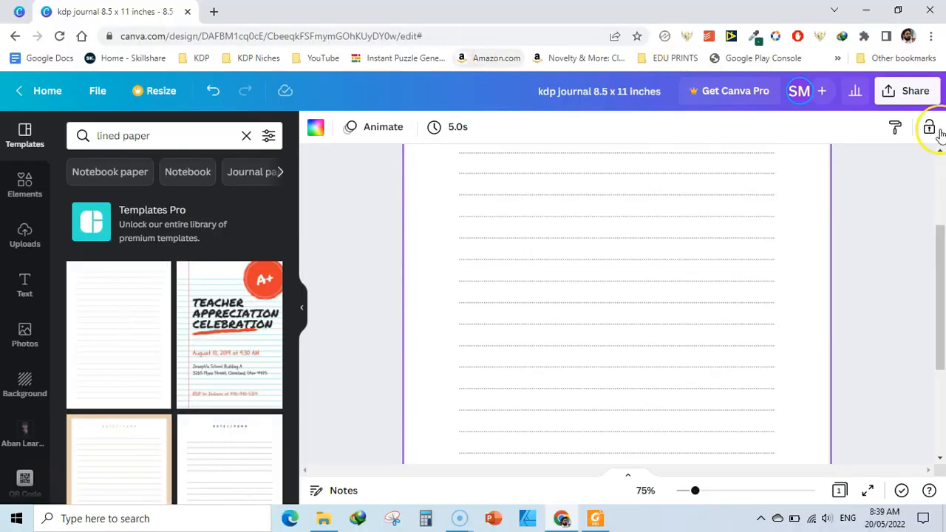
pyautogui.moveTo(942, 282); pyautogui.dragTo(929, 158)
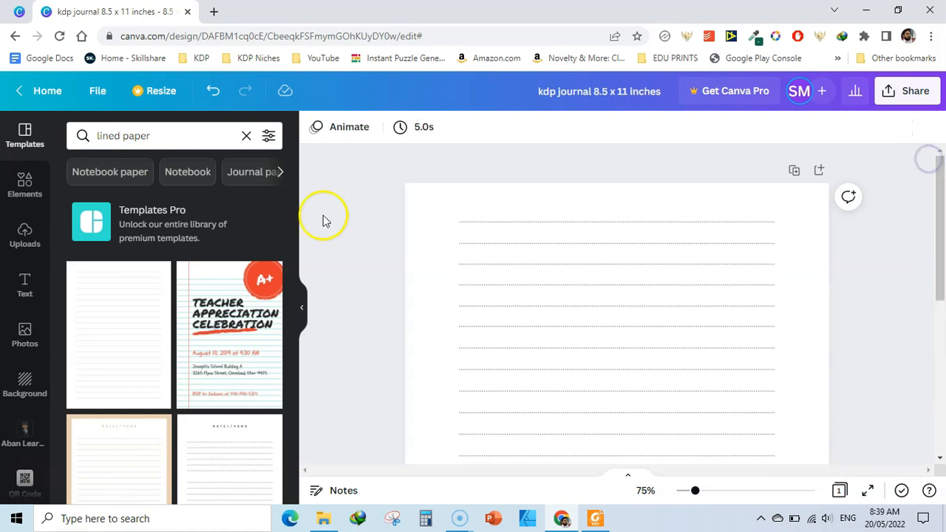
# Go to the Canva home page and open the custom size settings for a new design.
pyautogui.click(32, 12)
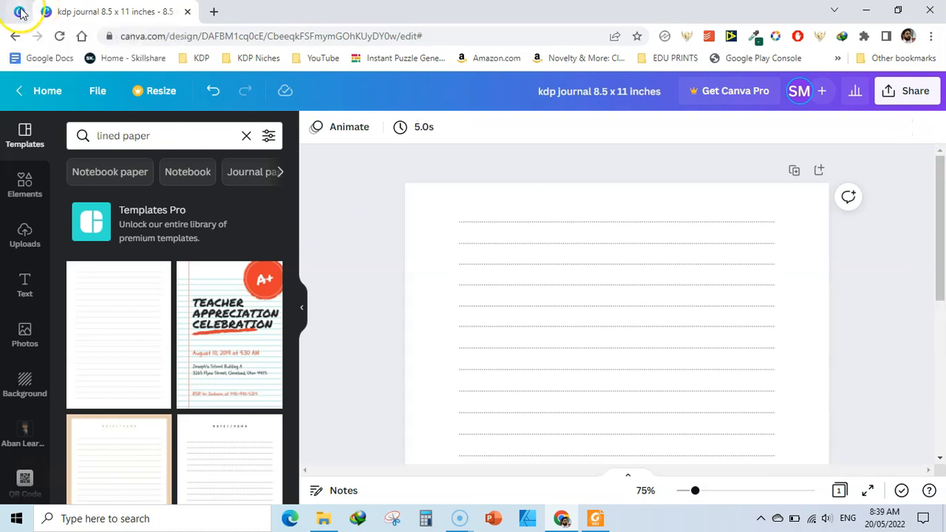
pyautogui.click(20, 11)
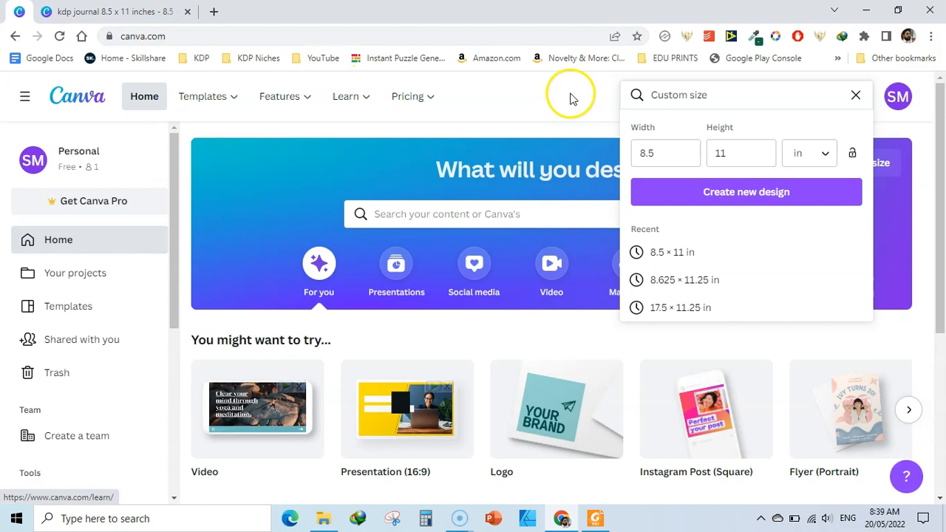
pyautogui.click(570, 96)
pyautogui.click(813, 95)
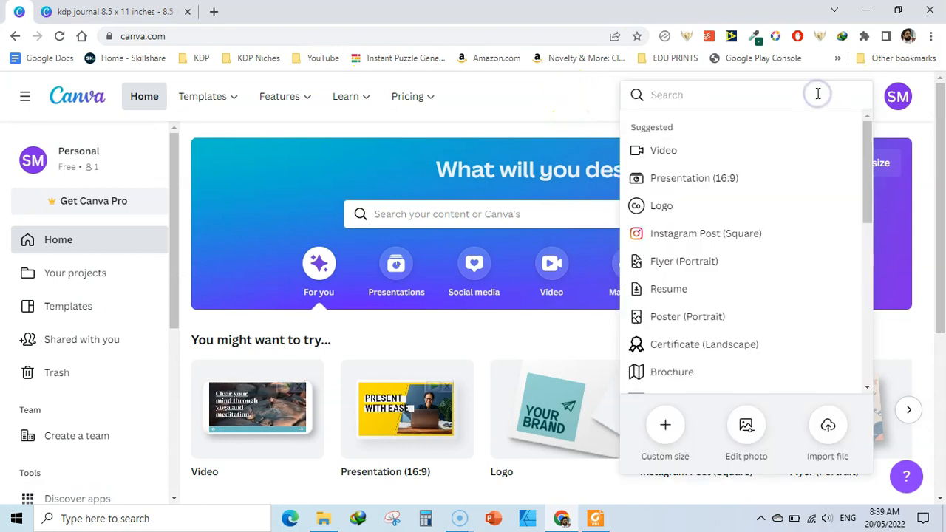
pyautogui.click(664, 425)
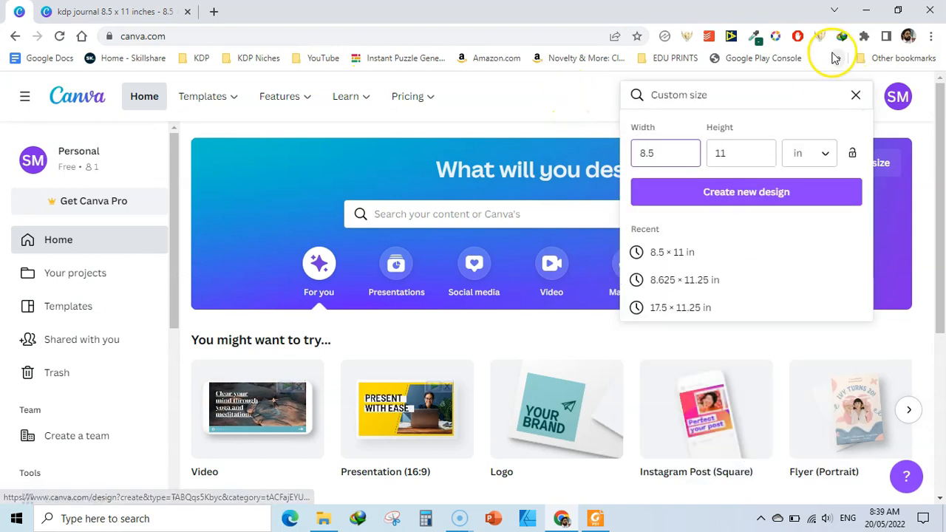
# Create a custom-size design with inches as the unit, 8.5 wide and 11 high.
pyautogui.click(825, 153)
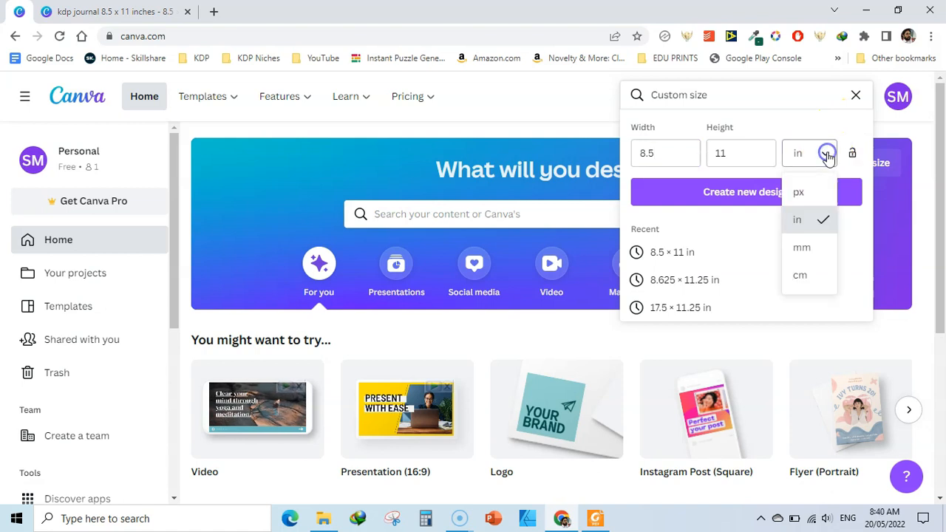
pyautogui.click(804, 194)
pyautogui.click(826, 153)
pyautogui.click(806, 220)
pyautogui.click(679, 156)
pyautogui.click(653, 159)
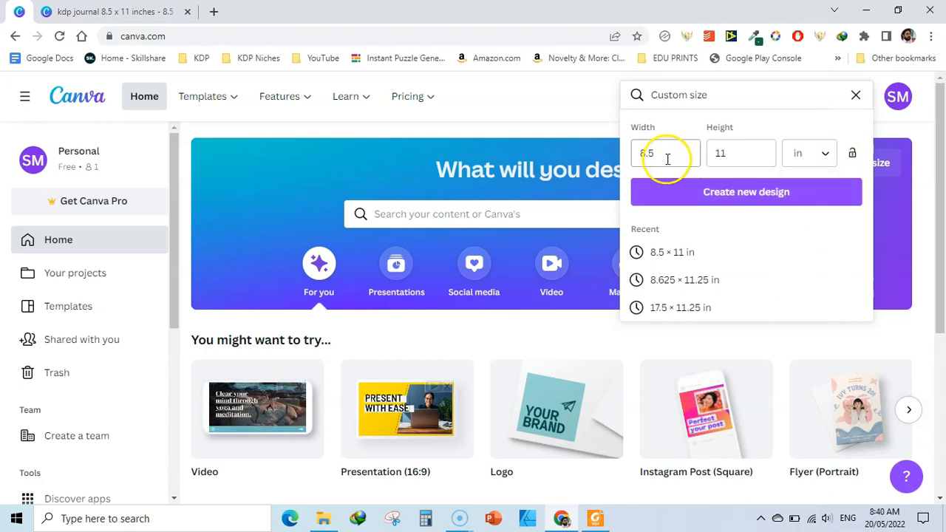
pyautogui.click(738, 150)
pyautogui.click(772, 194)
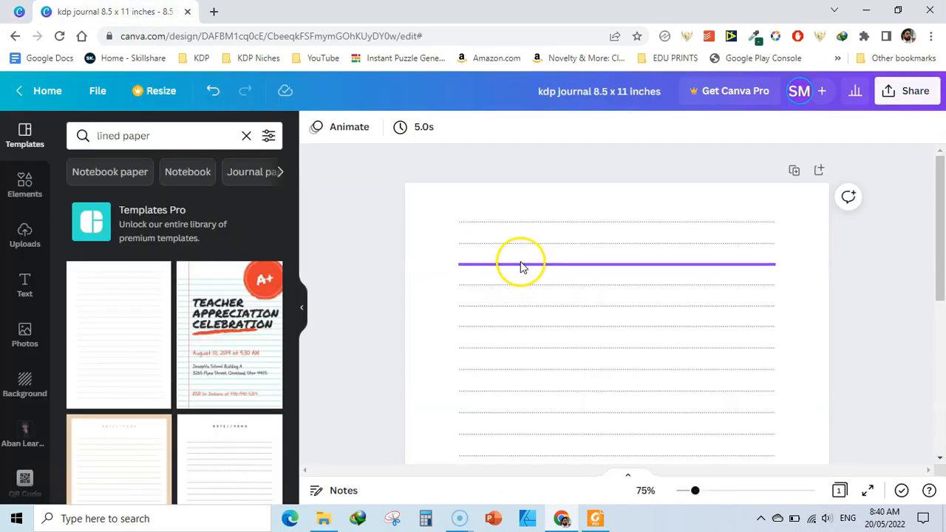
# Delete all the lines from the journal page to leave it blank.
pyautogui.click(431, 204)
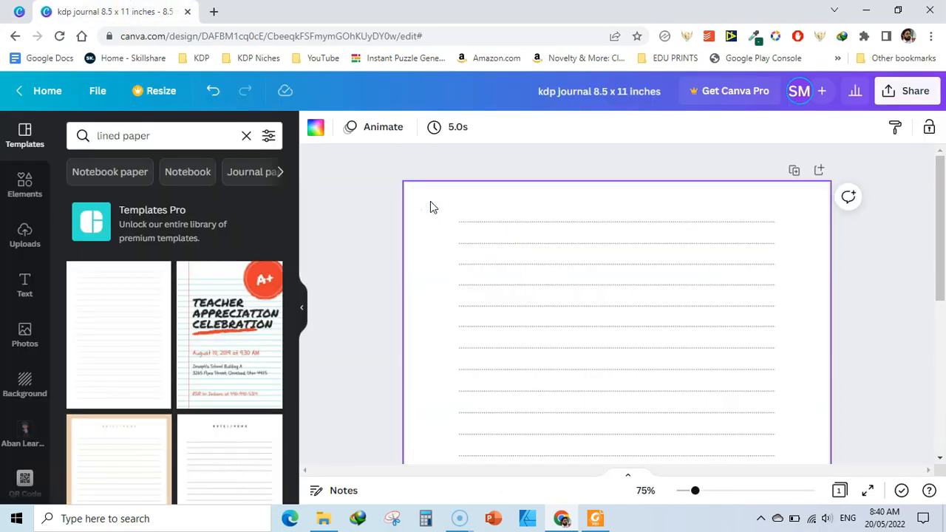
pyautogui.press('Delete')
pyautogui.click(889, 298)
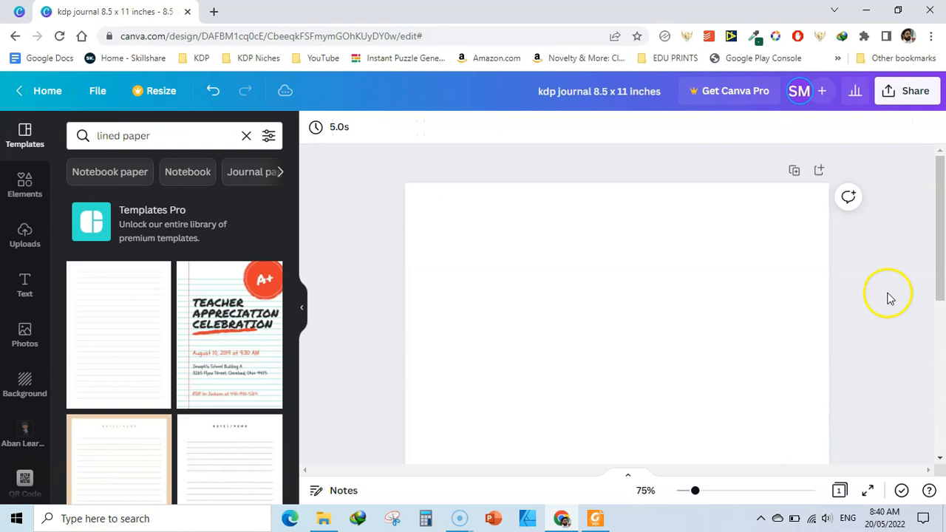
pyautogui.click(559, 93)
pyautogui.click(419, 161)
pyautogui.click(612, 266)
pyautogui.moveTo(936, 201)
pyautogui.mouseDown()
pyautogui.moveTo(938, 317)
pyautogui.moveTo(936, 218)
pyautogui.mouseUp()
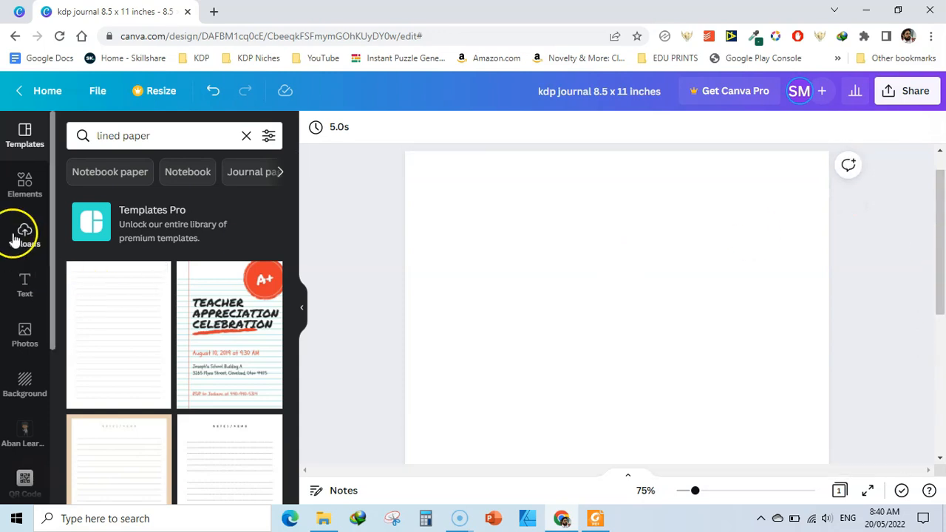
# Try adding a straight line to the blank page, reposition it and delete it.
pyautogui.click(27, 184)
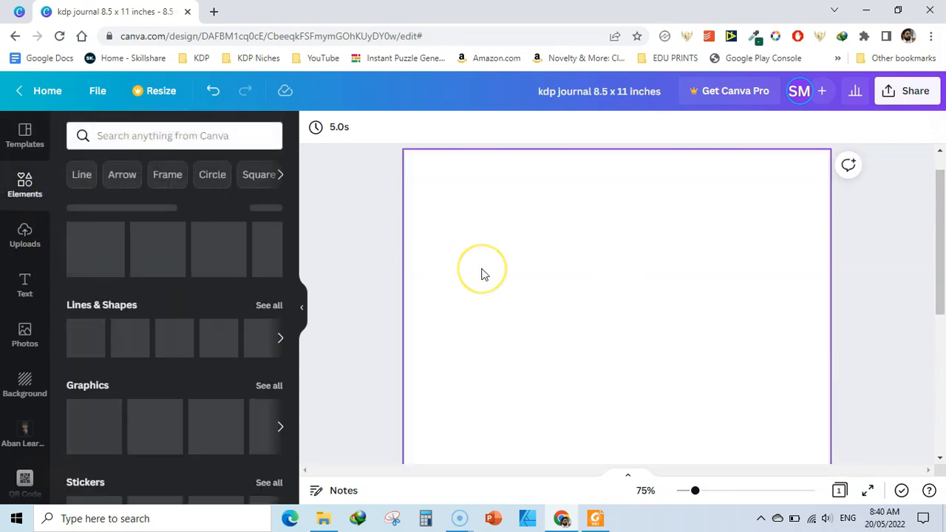
pyautogui.press('l')
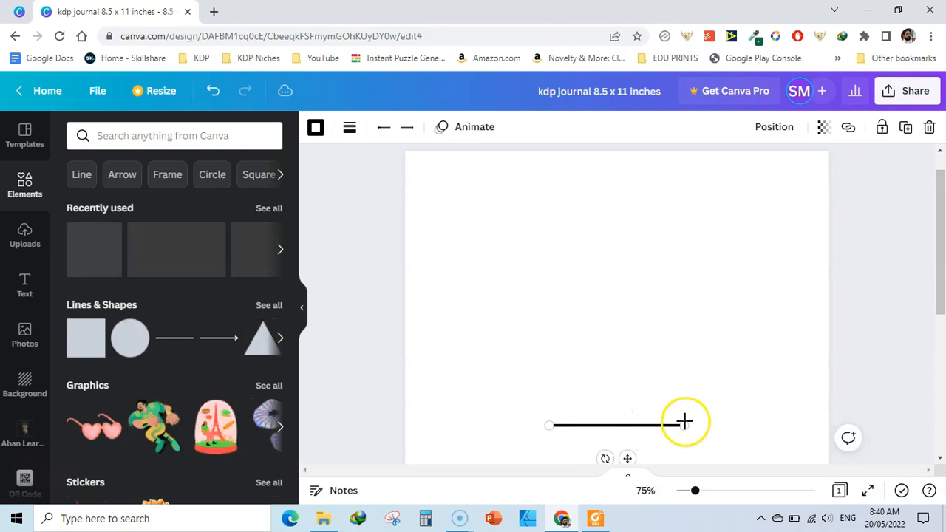
pyautogui.moveTo(627, 458); pyautogui.dragTo(587, 326)
pyautogui.moveTo(531, 319); pyautogui.dragTo(688, 313)
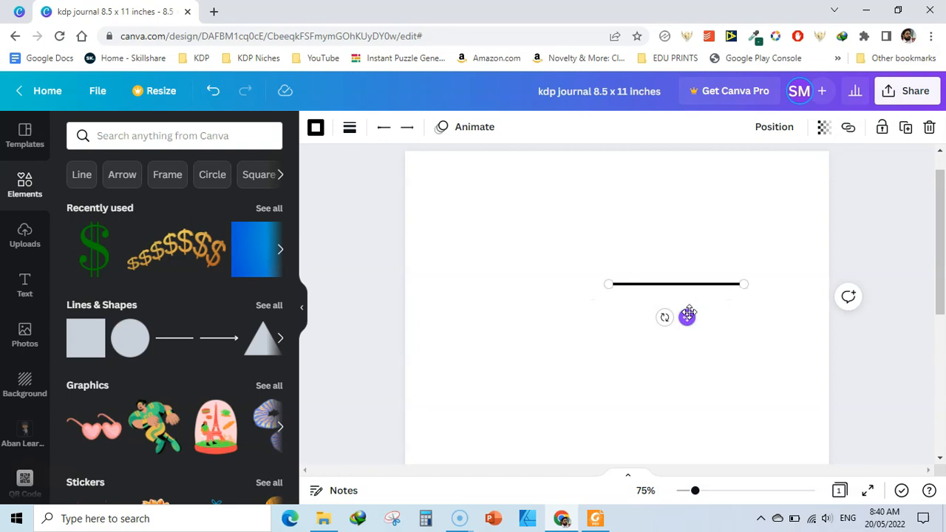
pyautogui.press('Delete')
# Search the templates for "lined paper" and apply the plain white lined template to the page.
pyautogui.click(25, 137)
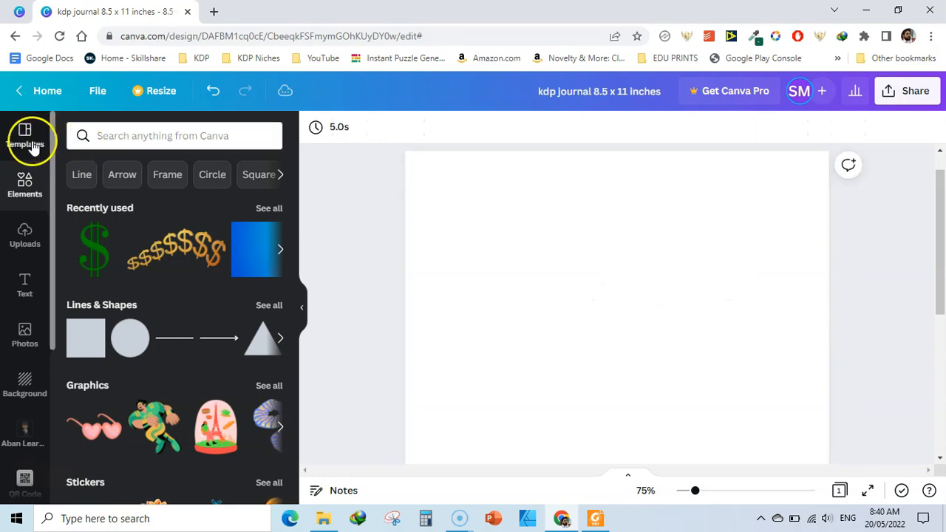
pyautogui.click(172, 136)
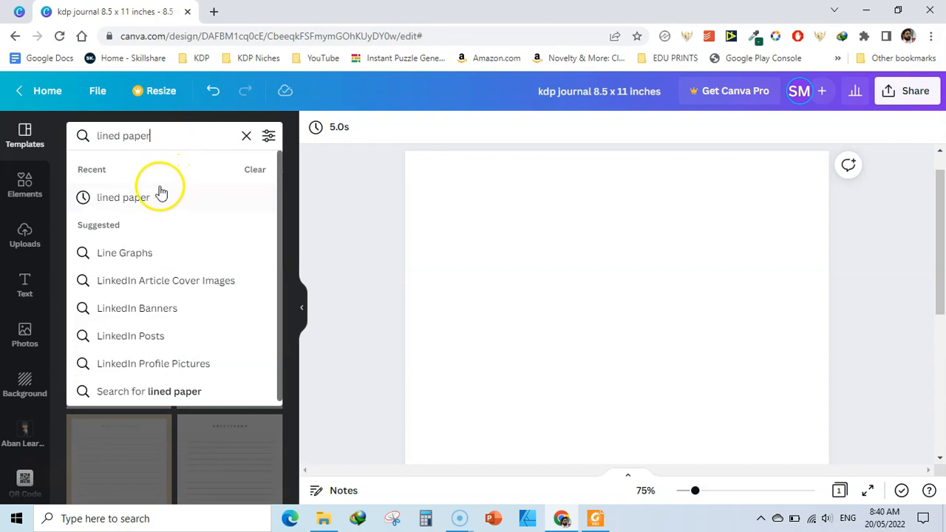
pyautogui.click(135, 197)
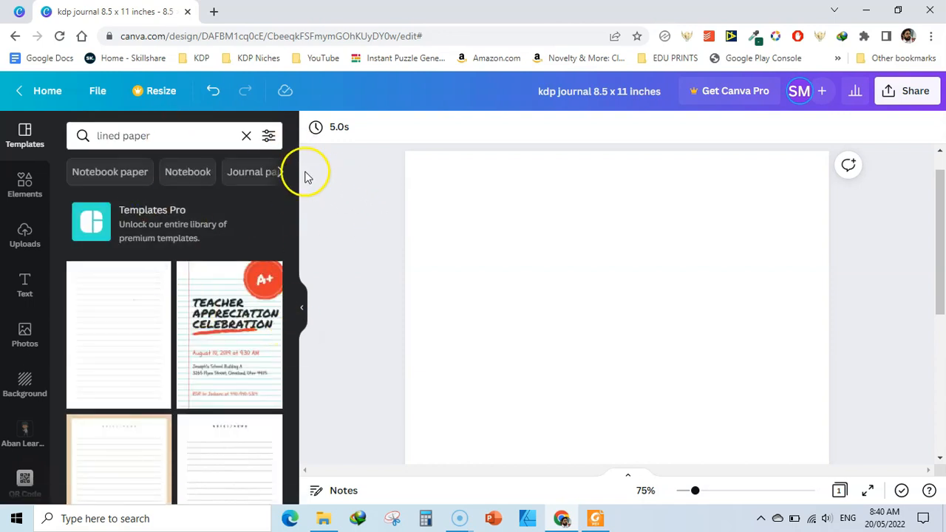
pyautogui.moveTo(293, 181); pyautogui.dragTo(289, 155)
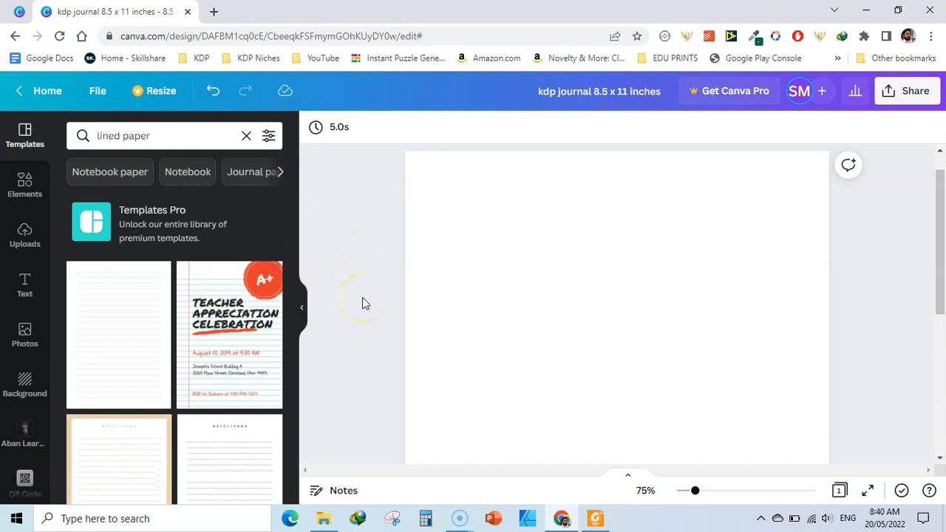
pyautogui.click(123, 315)
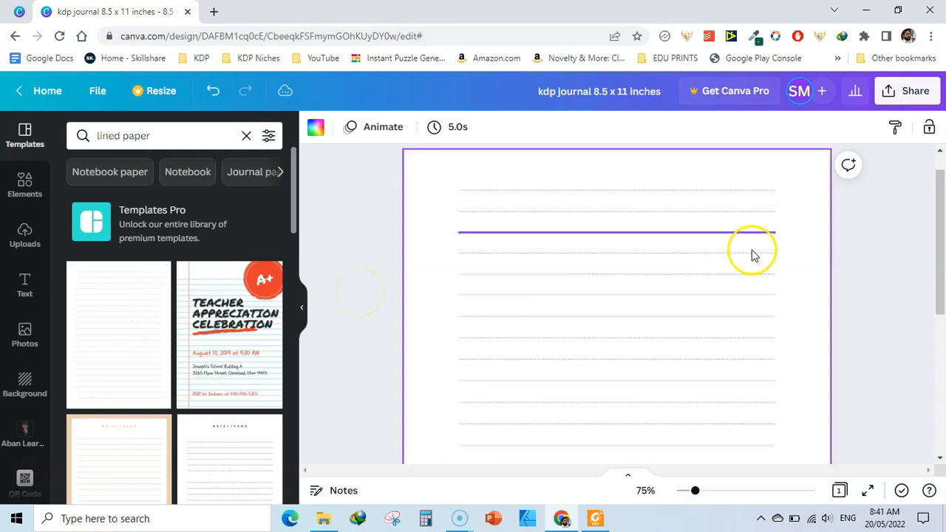
pyautogui.moveTo(943, 213)
pyautogui.mouseDown()
pyautogui.moveTo(941, 334)
pyautogui.moveTo(937, 181)
pyautogui.moveTo(941, 358)
pyautogui.moveTo(940, 209)
pyautogui.mouseUp()
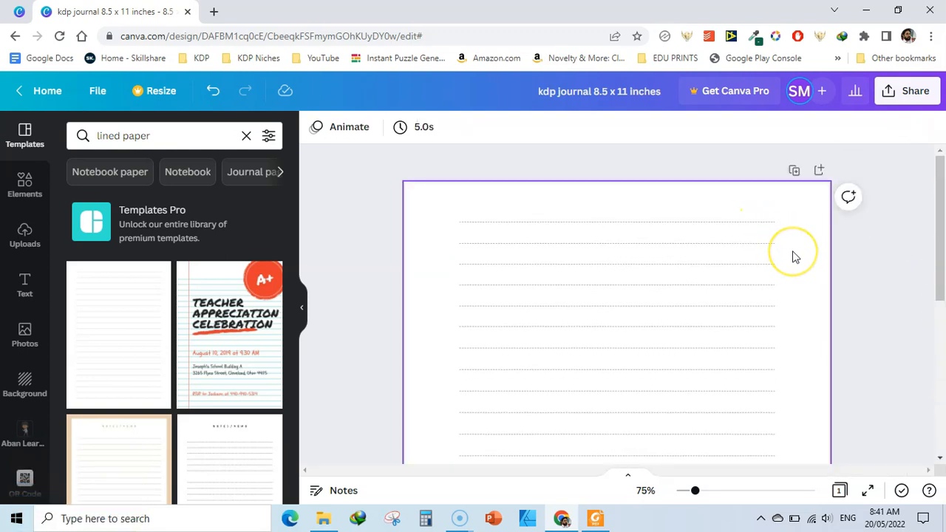
# Select all the lines on the page, try the different line styles and set them to short dashes.
pyautogui.hotkey('ctrl', 'a')
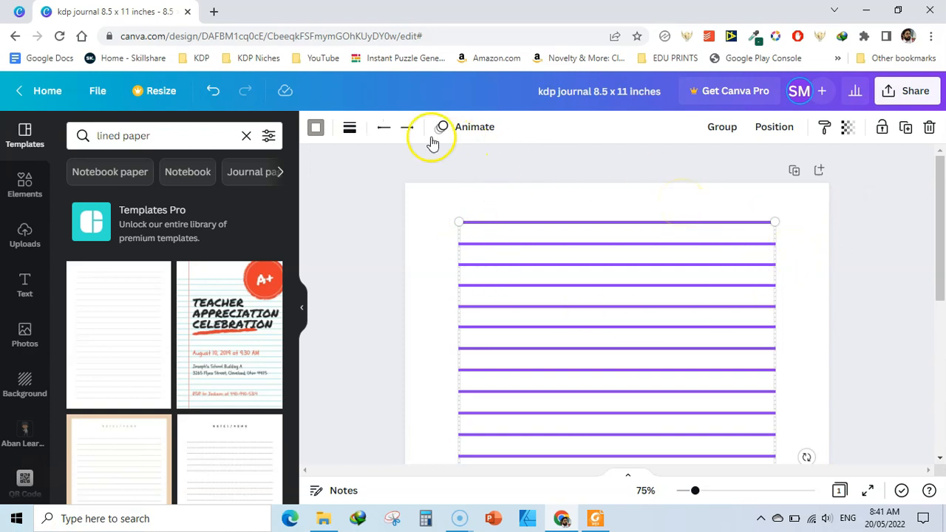
pyautogui.click(349, 127)
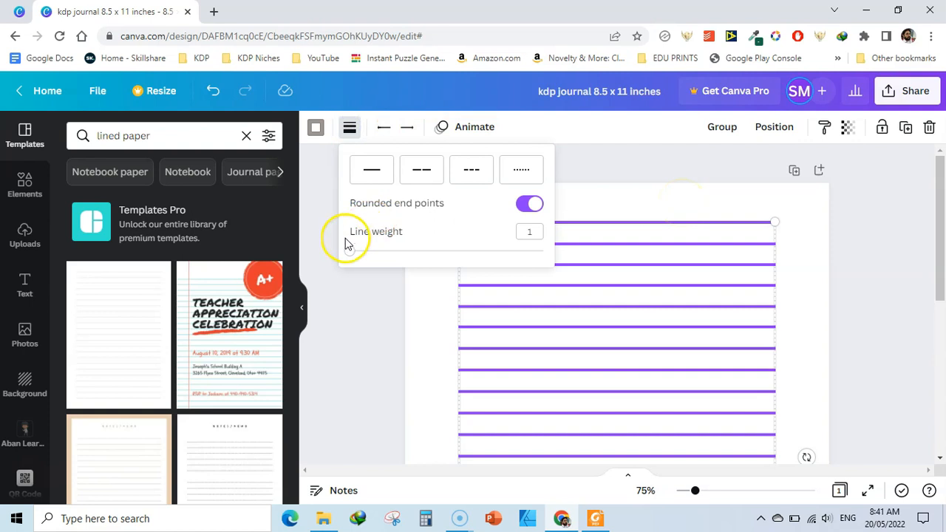
pyautogui.click(426, 172)
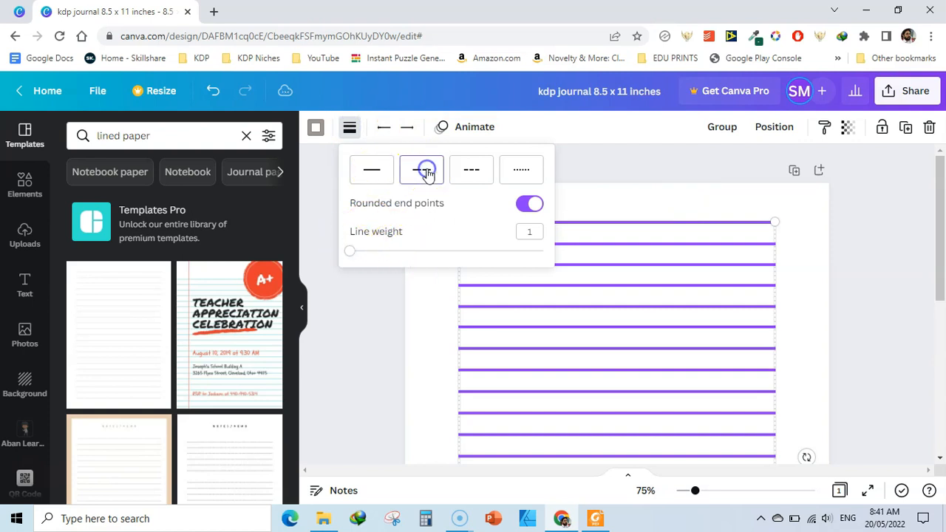
pyautogui.click(374, 173)
pyautogui.click(375, 173)
pyautogui.click(472, 172)
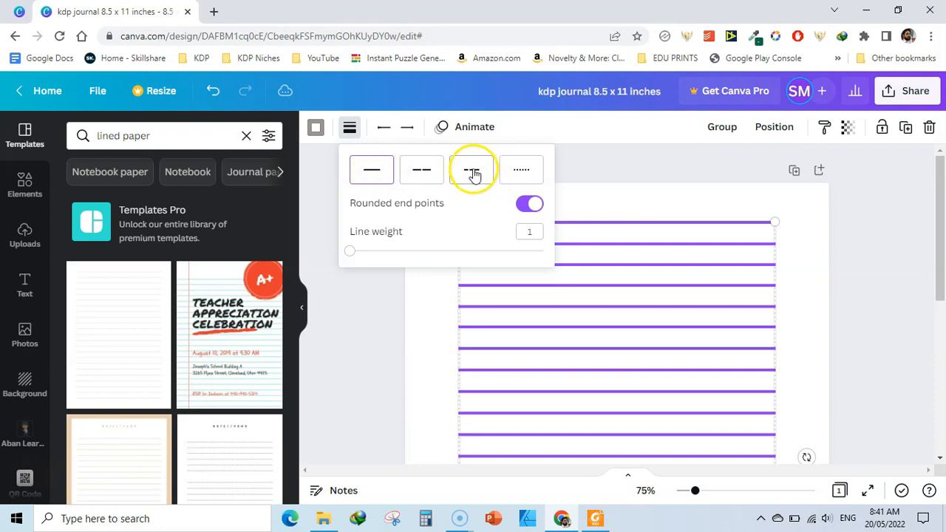
pyautogui.click(525, 178)
pyautogui.click(479, 172)
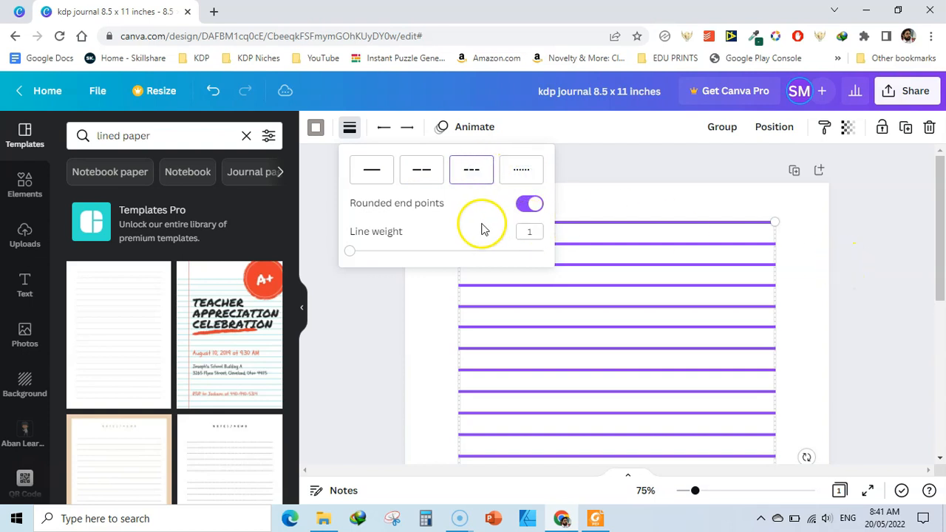
pyautogui.click(929, 240)
pyautogui.click(888, 238)
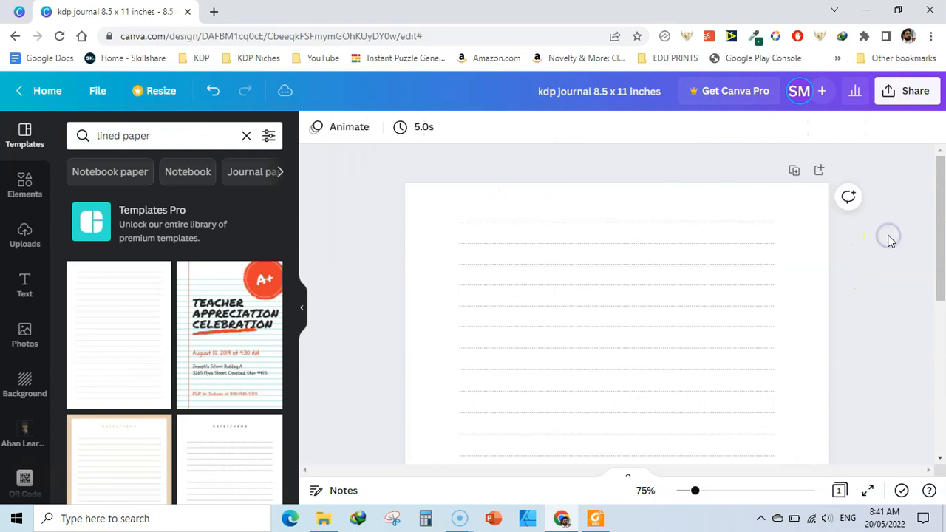
# Change all the lines on the page to the solid line style.
pyautogui.hotkey('ctrl', 'a')
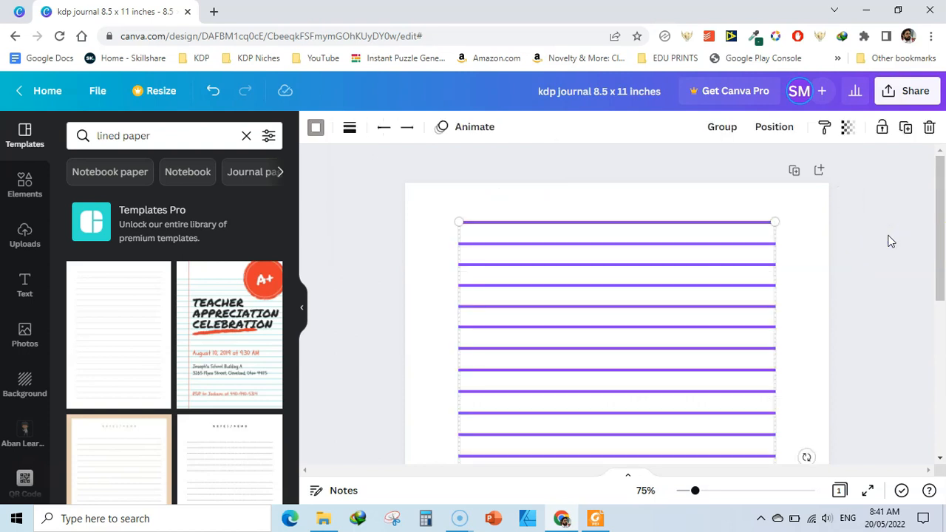
pyautogui.click(350, 127)
pyautogui.click(377, 171)
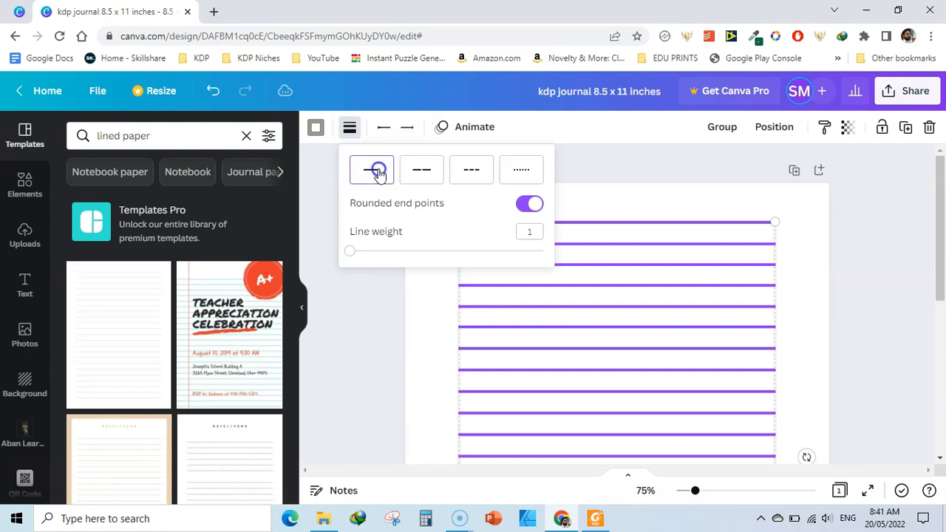
pyautogui.click(855, 265)
pyautogui.click(848, 264)
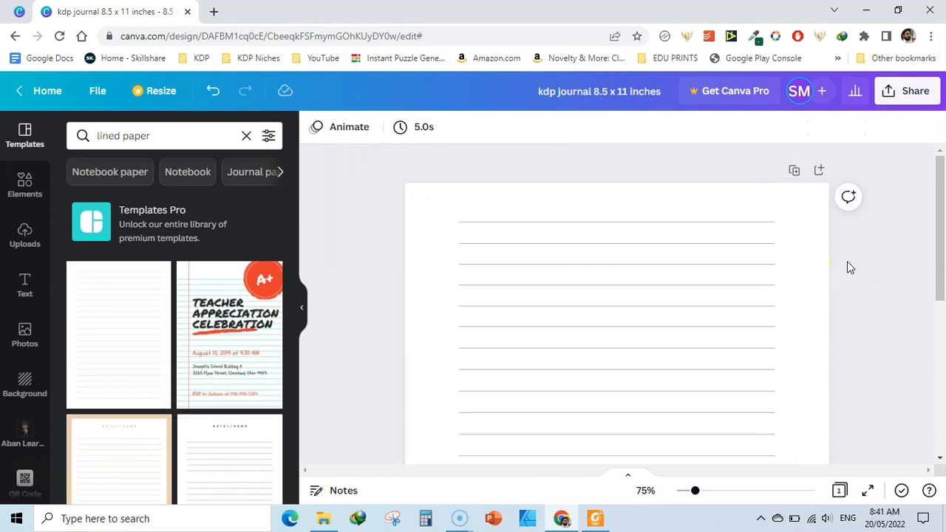
# Apply the white NOTES/MEMO lined template to the page and look through its layout.
pyautogui.moveTo(292, 204); pyautogui.dragTo(296, 242)
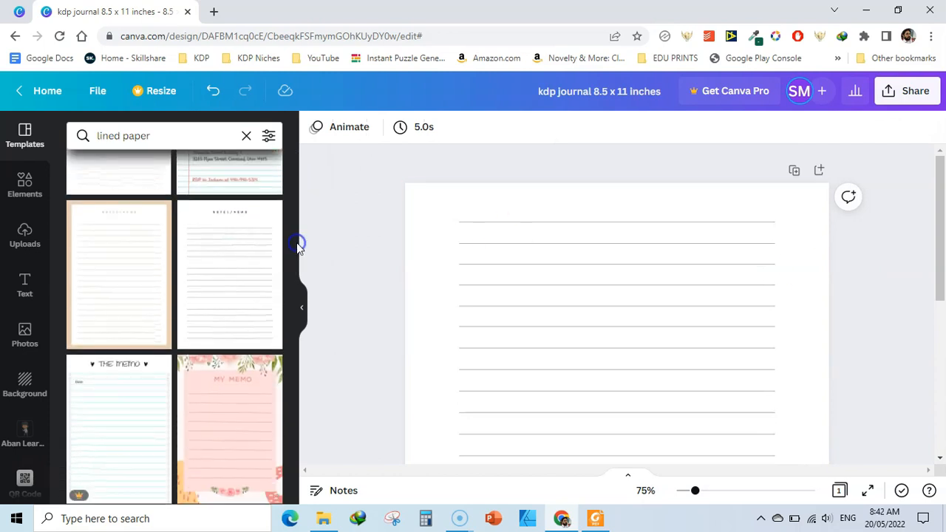
pyautogui.click(229, 256)
pyautogui.click(605, 226)
pyautogui.scroll(-4, 634, 233)
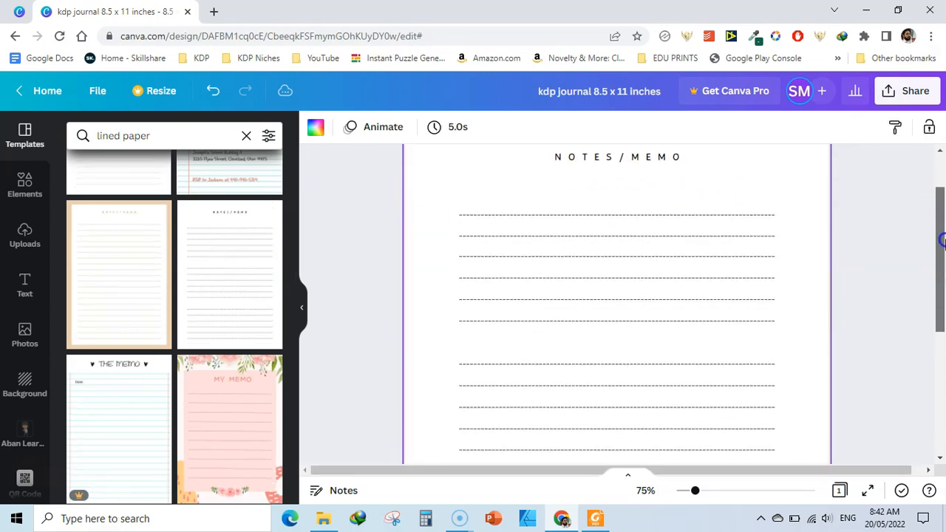
# Apply the beige-bordered NOTES/MEMO lined template to the page and select its beige background.
pyautogui.click(129, 277)
pyautogui.moveTo(937, 330); pyautogui.dragTo(933, 201)
pyautogui.click(908, 282)
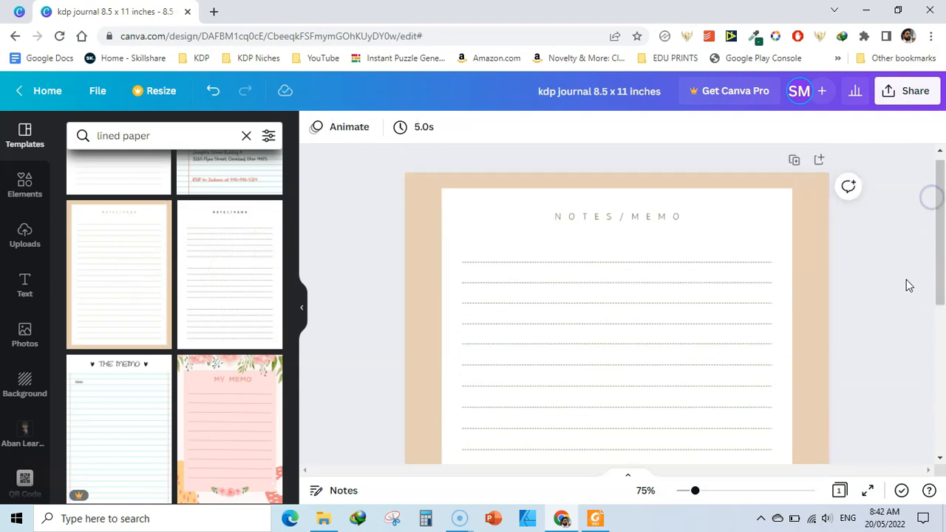
pyautogui.click(816, 261)
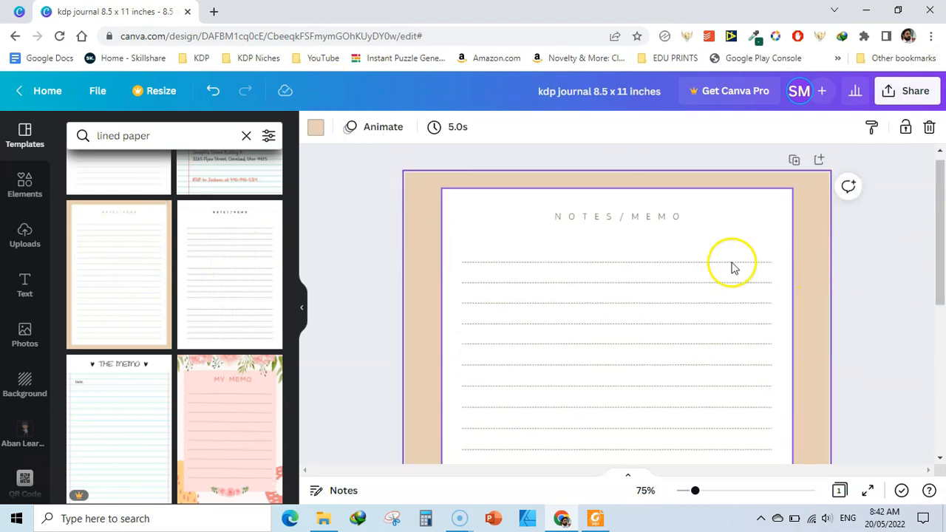
# Change the page's beige background to white.
pyautogui.click(315, 130)
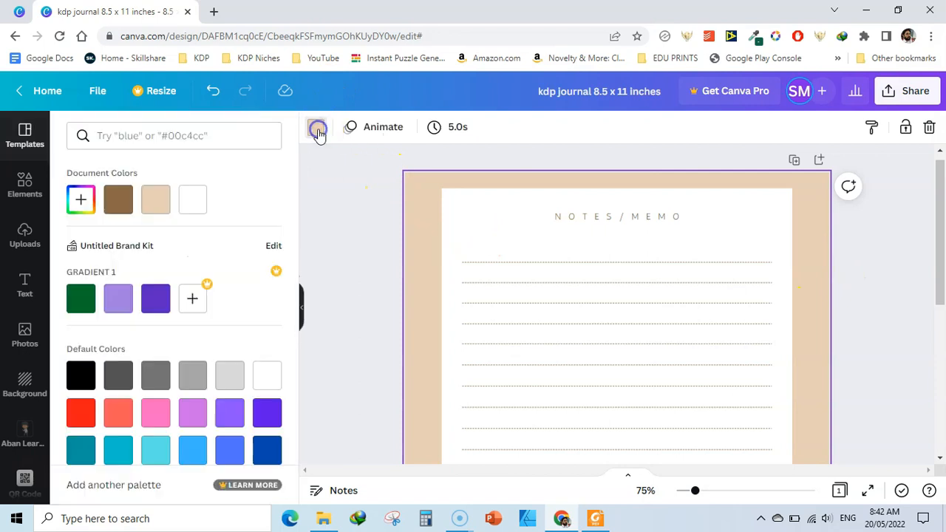
pyautogui.click(193, 198)
pyautogui.click(329, 224)
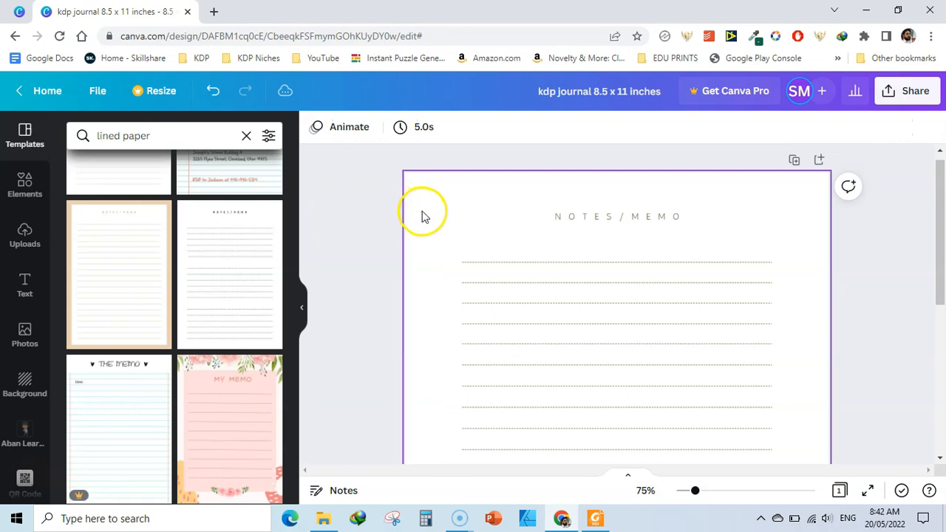
# Try the pink floral MY MEMO template and the blue floral lined template on the page.
pyautogui.click(236, 399)
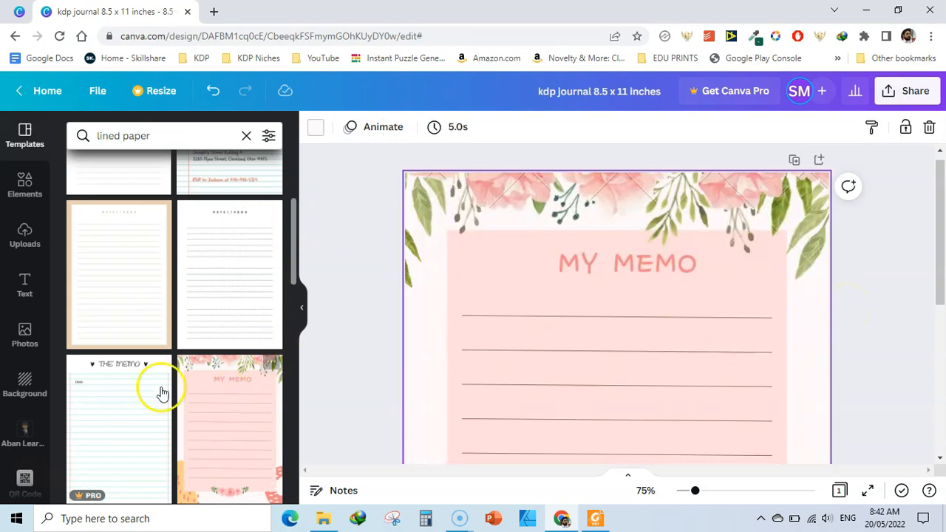
pyautogui.moveTo(294, 246); pyautogui.dragTo(294, 305)
pyautogui.click(210, 380)
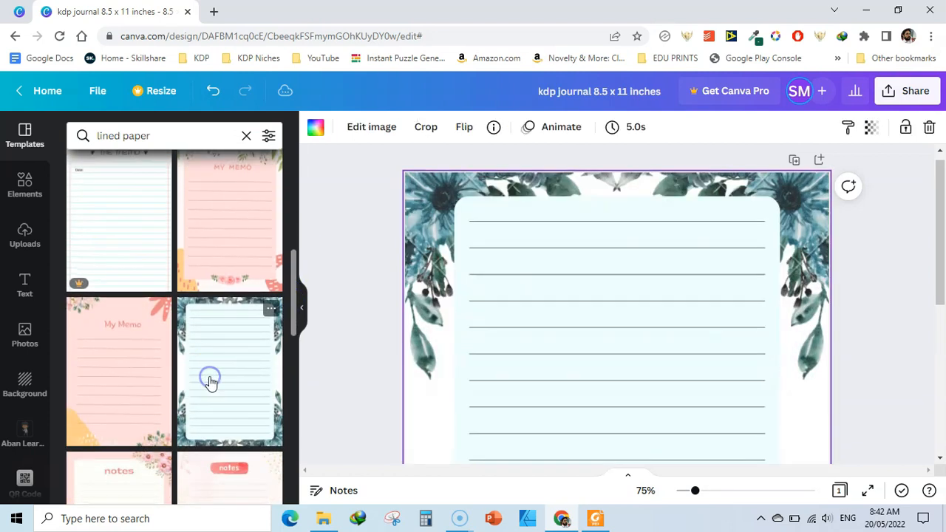
pyautogui.moveTo(943, 229); pyautogui.dragTo(931, 212)
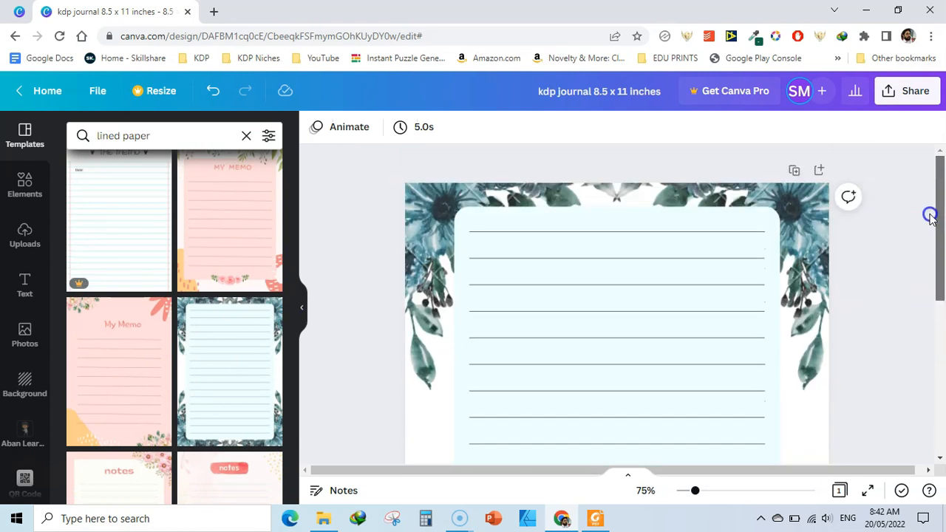
# Apply the plain white dotted-line paper template to the page and look through its layout.
pyautogui.moveTo(292, 291); pyautogui.dragTo(294, 176)
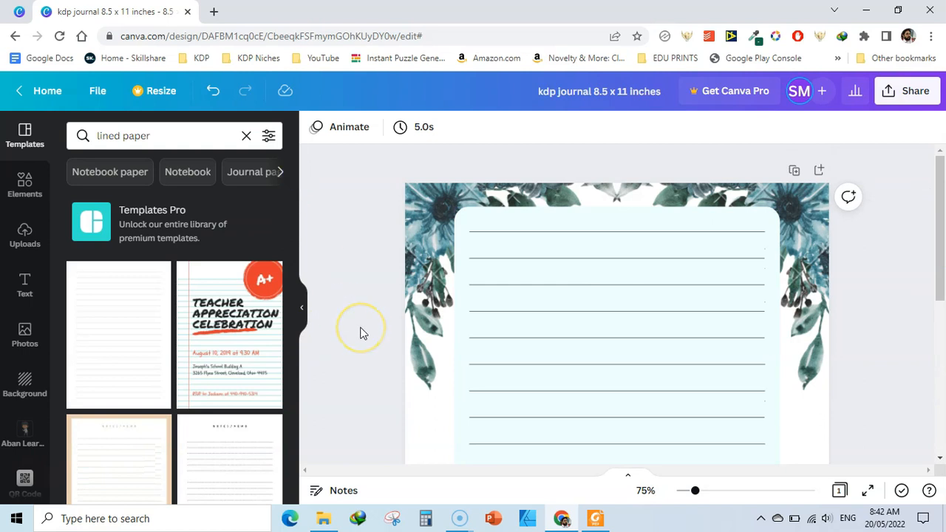
pyautogui.click(116, 322)
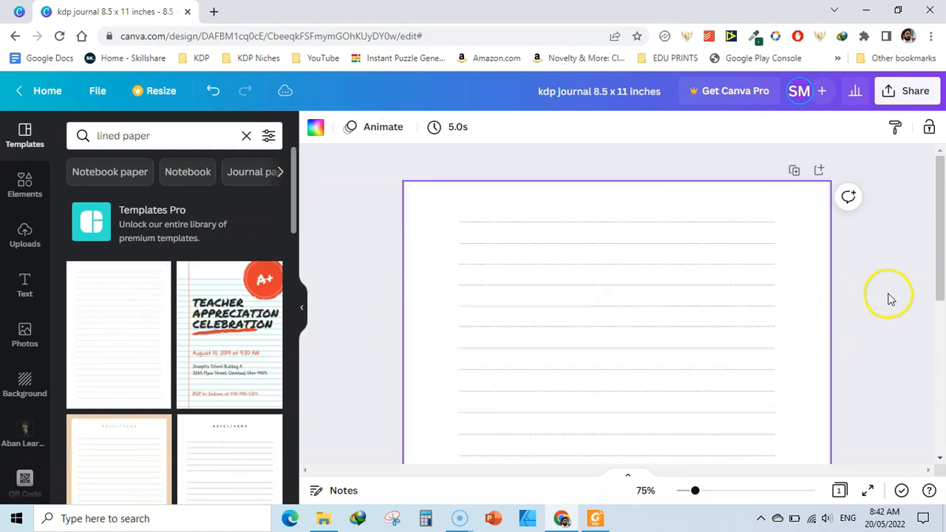
pyautogui.moveTo(938, 214); pyautogui.dragTo(942, 307)
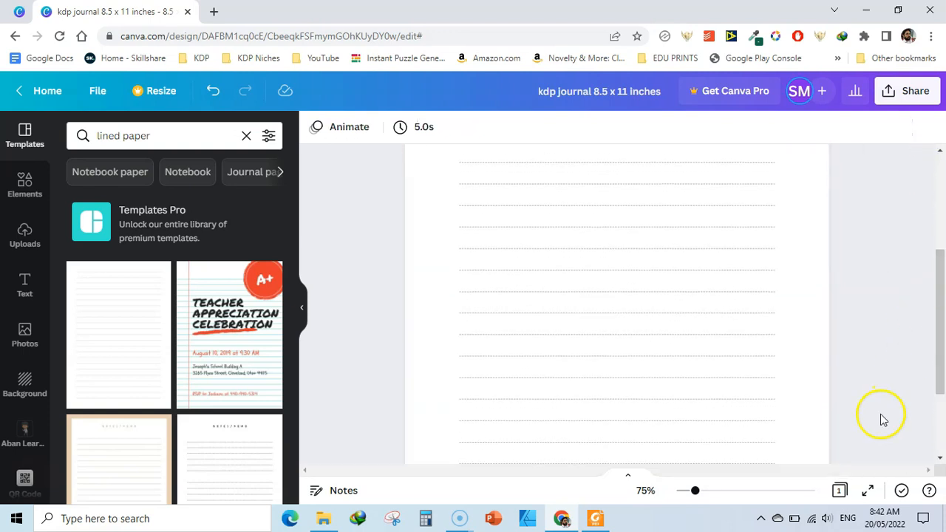
# Show the pages as a grid and duplicate the lined page in growing sets until the journal has 20 pages.
pyautogui.click(840, 492)
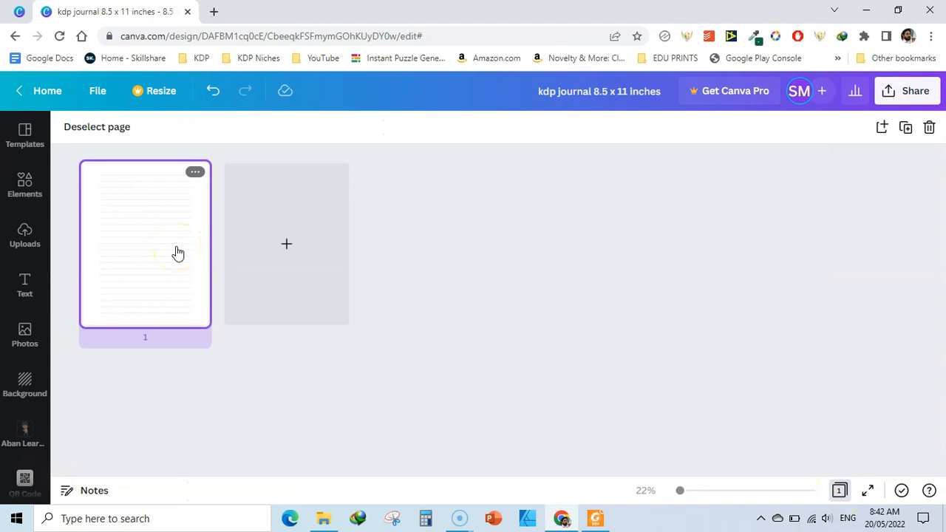
pyautogui.hotkey('ctrl', 'd')
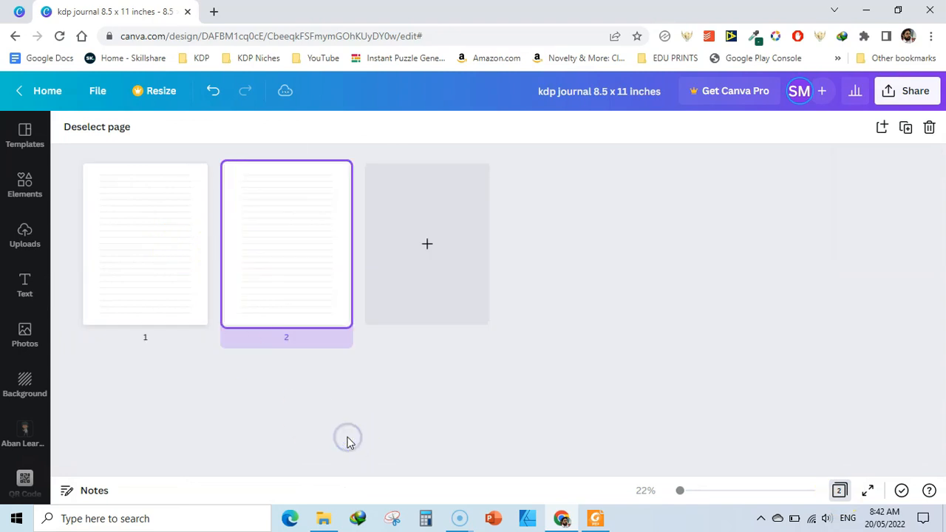
pyautogui.hotkey('ctrl', 'a')
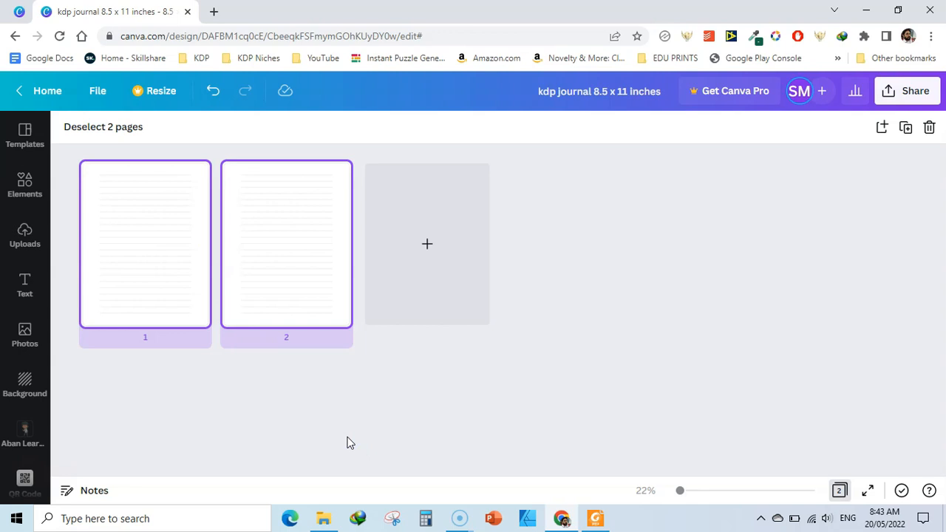
pyautogui.hotkey('ctrl', 'd')
pyautogui.hotkey('ctrl', 'd')
pyautogui.hotkey('ctrl', 'd')
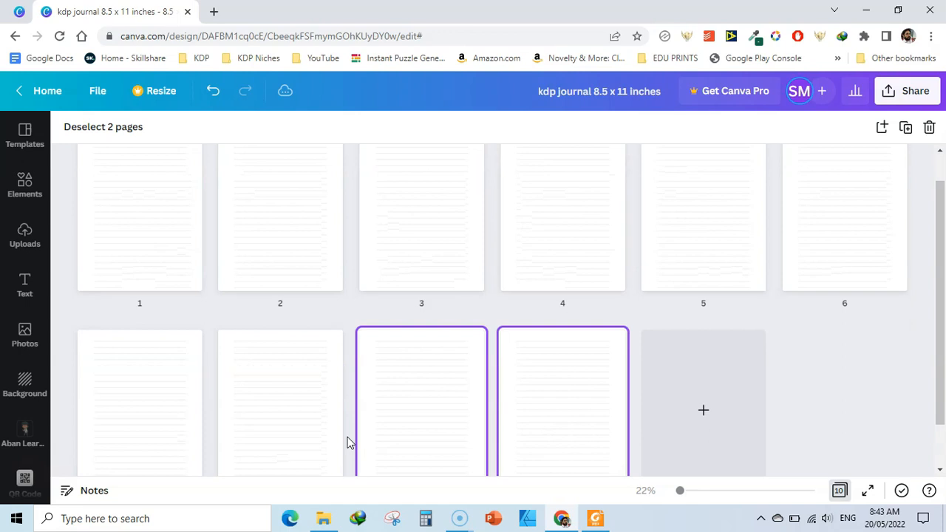
pyautogui.hotkey('ctrl', 'a')
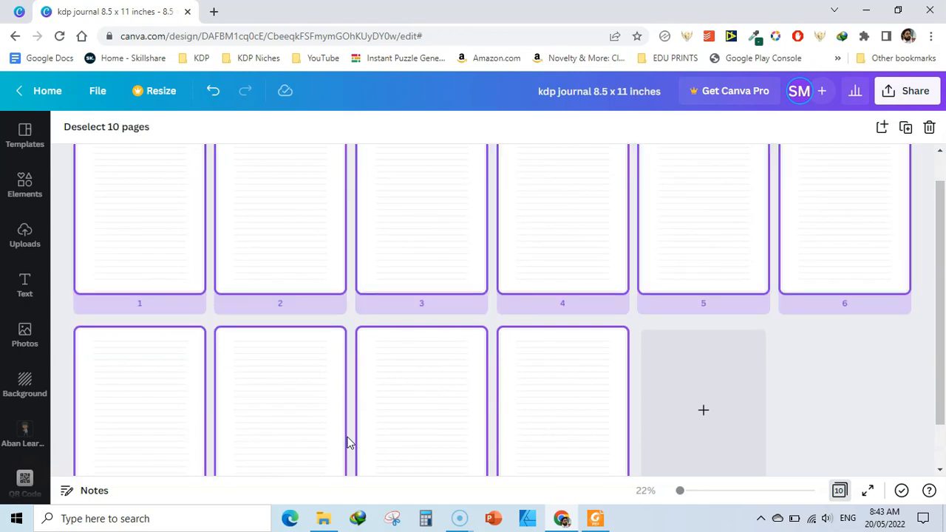
pyautogui.hotkey('ctrl', 'd')
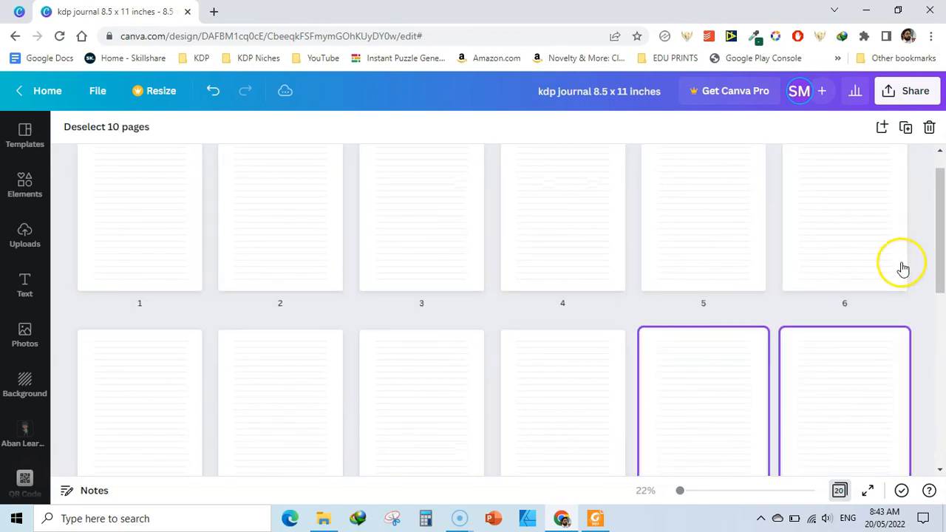
# Select all 20 pages, duplicate the set until the journal has 100 pages and check the grid from end to start.
pyautogui.moveTo(939, 222); pyautogui.dragTo(942, 396)
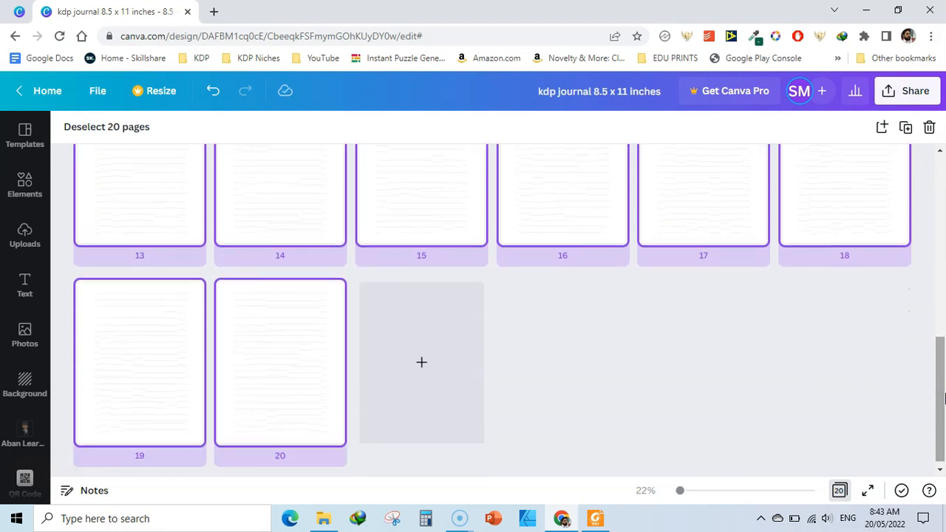
pyautogui.moveTo(942, 399); pyautogui.dragTo(942, 438)
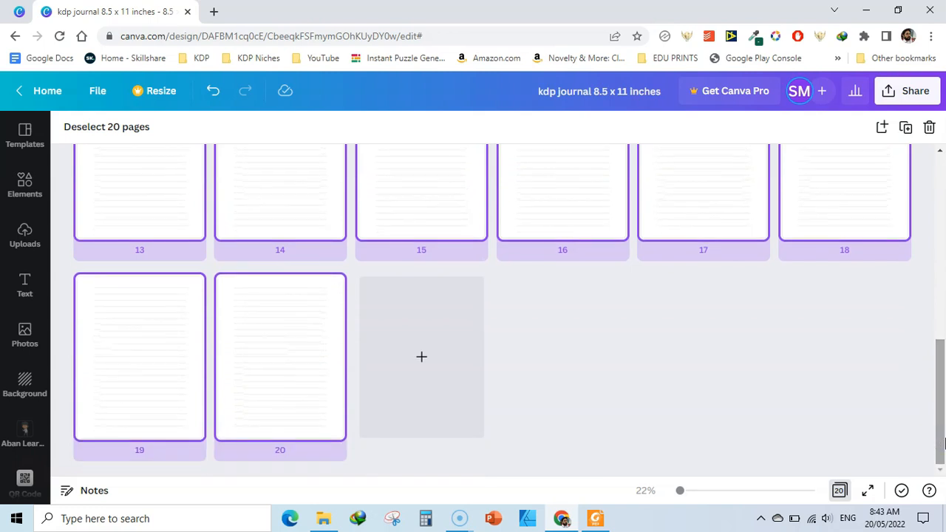
pyautogui.hotkey('ctrl', 'd')
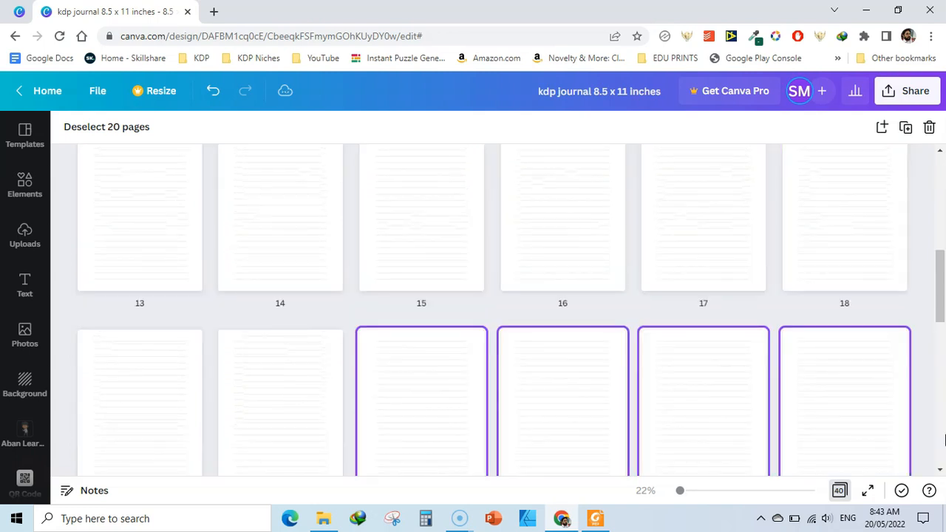
pyautogui.hotkey('ctrl', 'd')
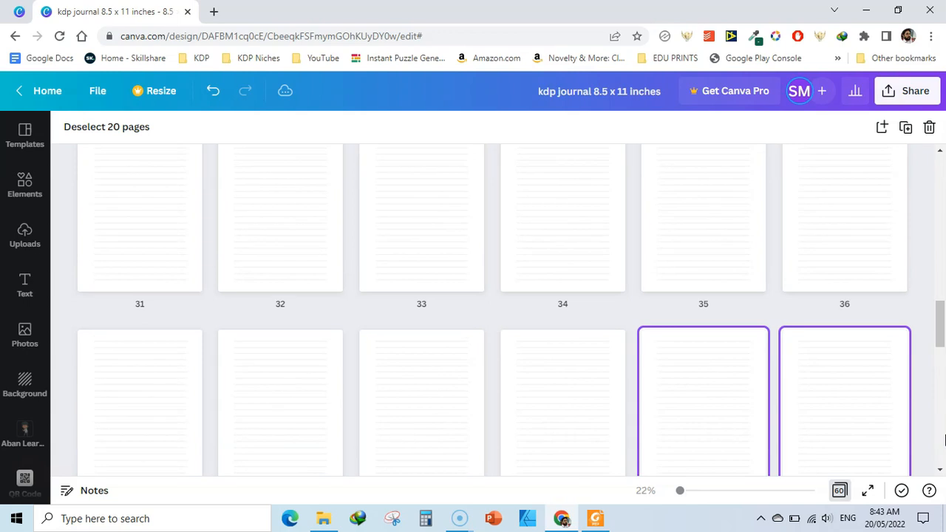
pyautogui.hotkey('ctrl', 'v')
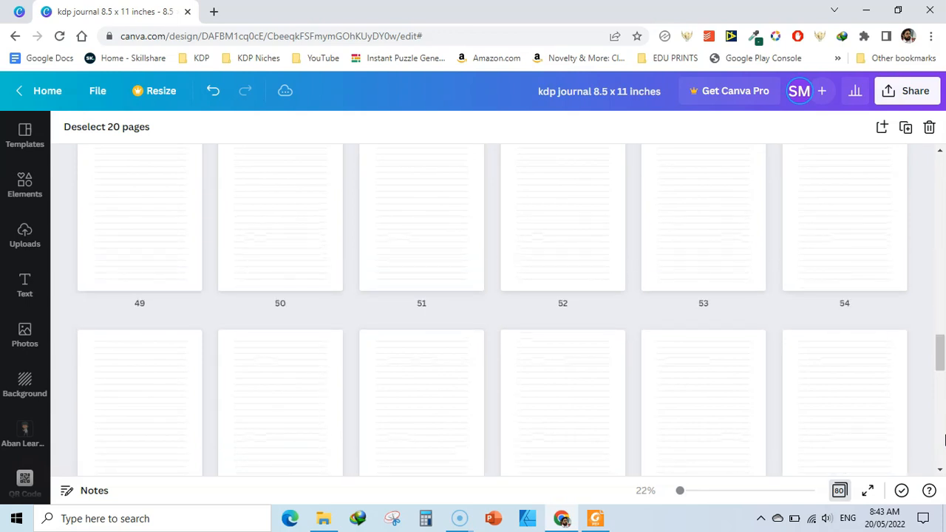
pyautogui.hotkey('ctrl', 'v')
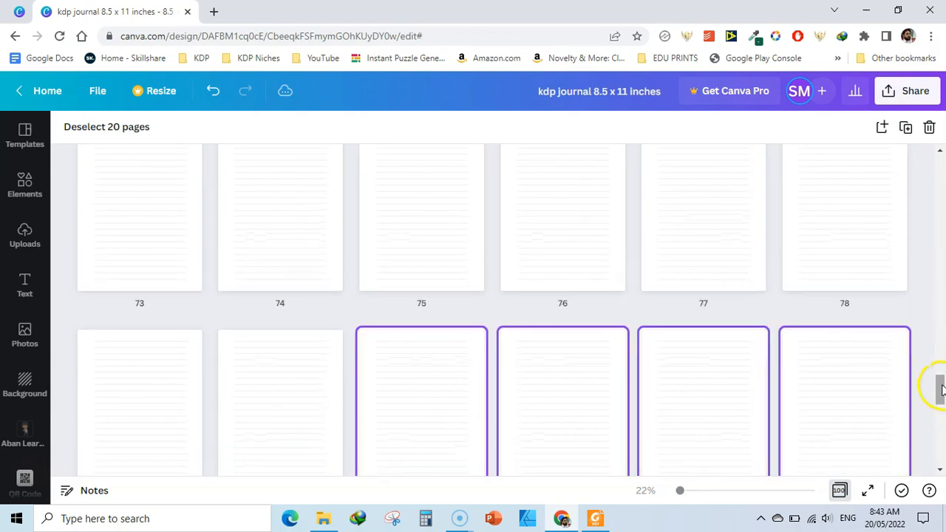
pyautogui.moveTo(935, 386); pyautogui.dragTo(941, 456)
pyautogui.click(847, 372)
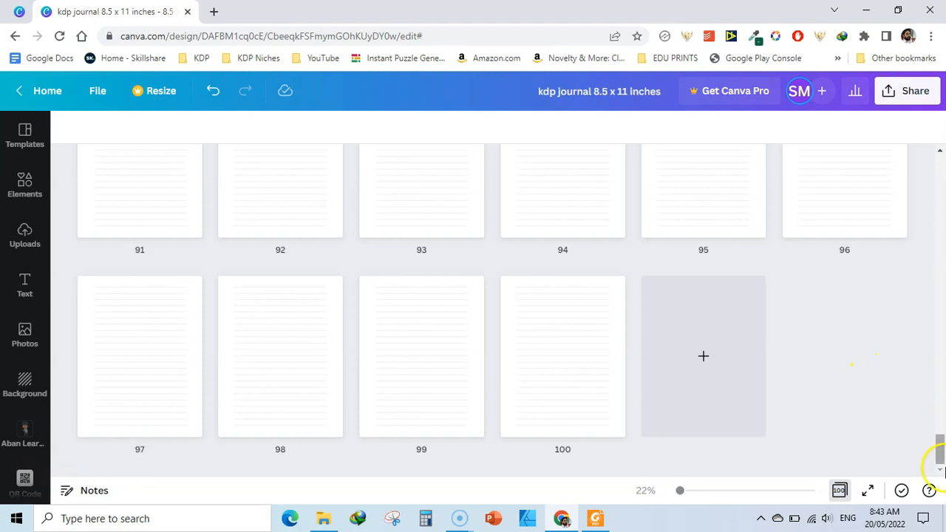
pyautogui.moveTo(939, 449); pyautogui.dragTo(931, 154)
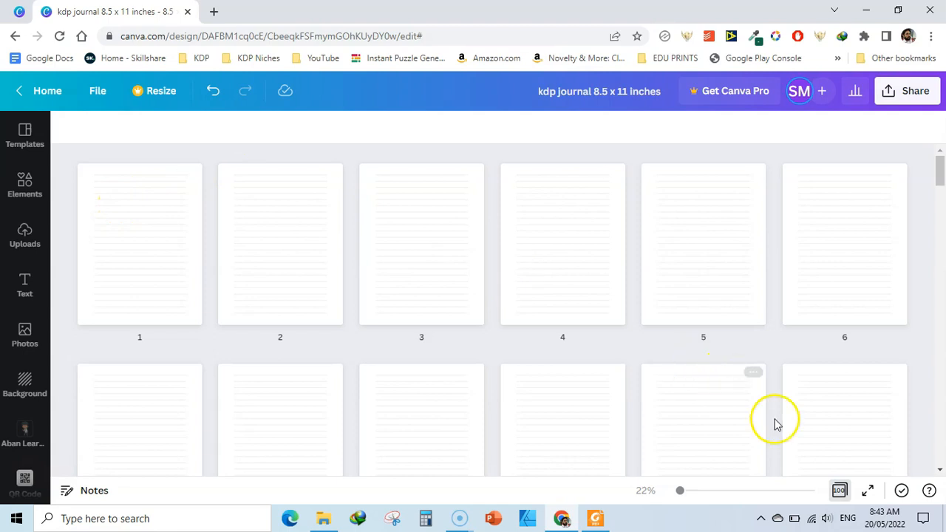
# Leave the page grid, present the journal full screen to page through it, and return to page 1 in the editor.
pyautogui.click(840, 491)
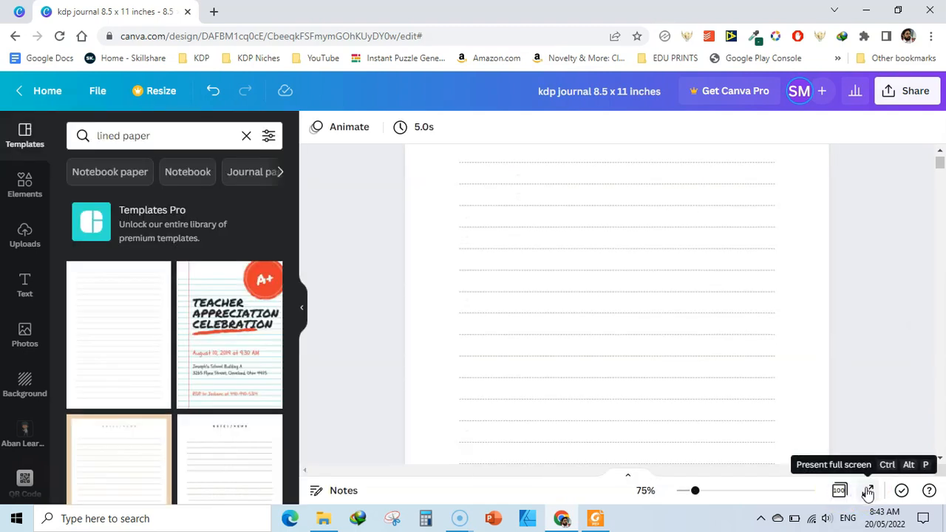
pyautogui.click(867, 491)
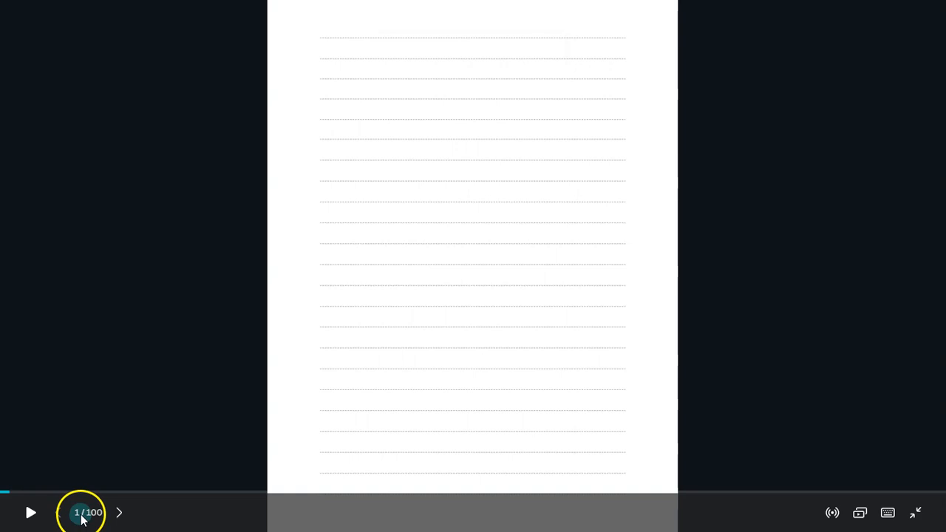
pyautogui.press('Right')
pyautogui.press('Right')
pyautogui.press('Right')
pyautogui.press('Right')
pyautogui.press('Right')
pyautogui.press('Right')
pyautogui.press('Right')
pyautogui.press('Right')
pyautogui.press('Right')
pyautogui.press('Right')
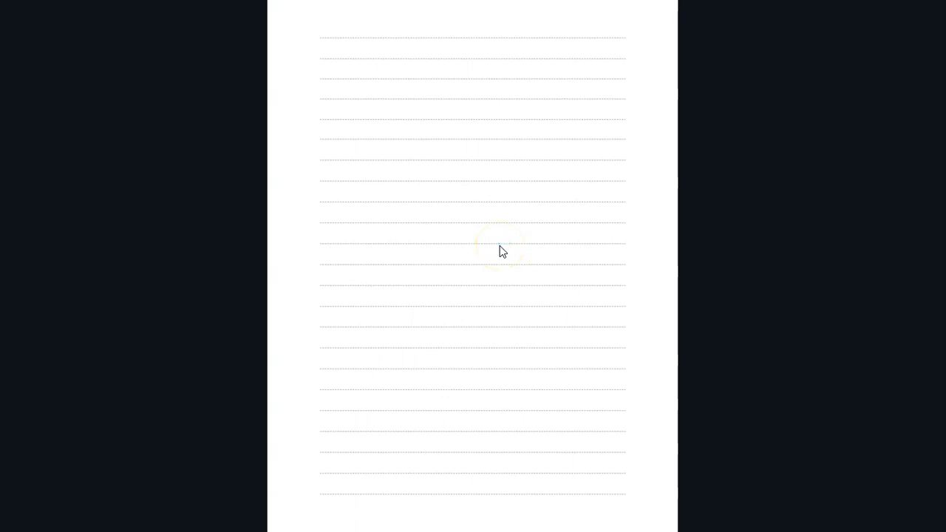
pyautogui.press('Escape')
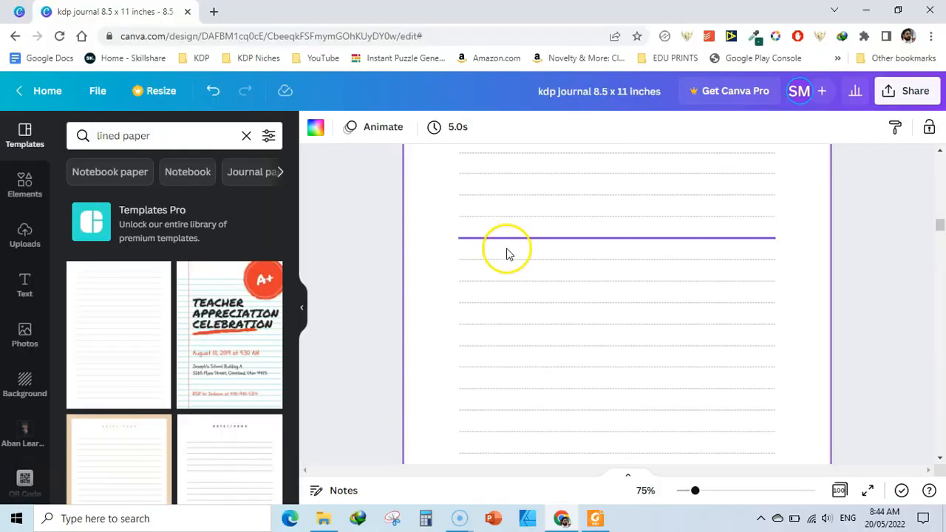
pyautogui.moveTo(937, 227); pyautogui.dragTo(932, 148)
pyautogui.click(937, 165)
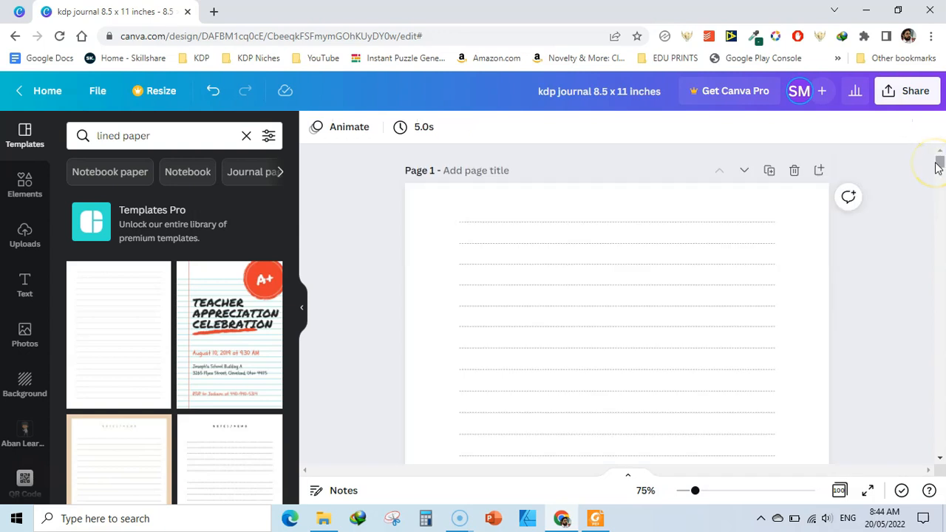